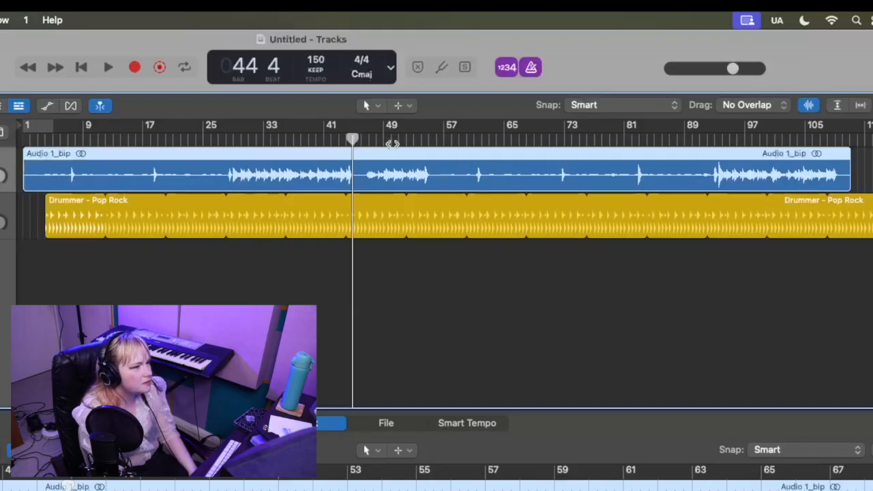
Step: Play the audio against the drums from bar 57 and again from bar 3 to check the timing
click(444, 142)
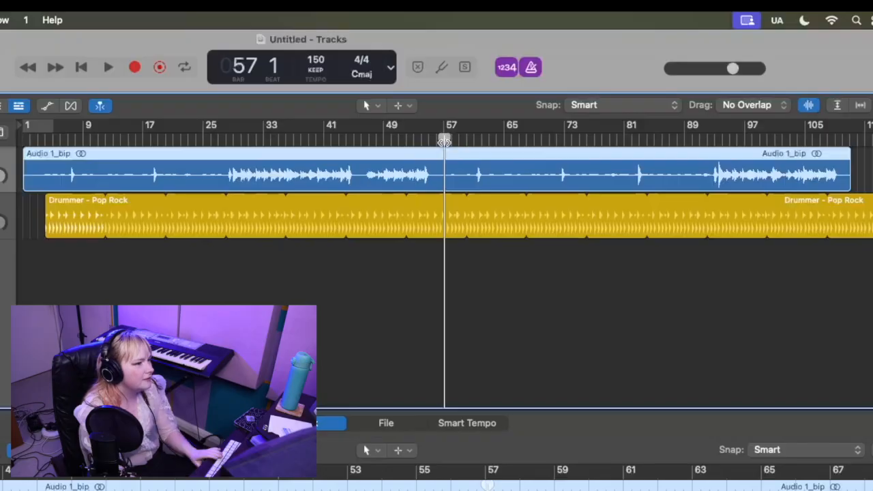
key(space)
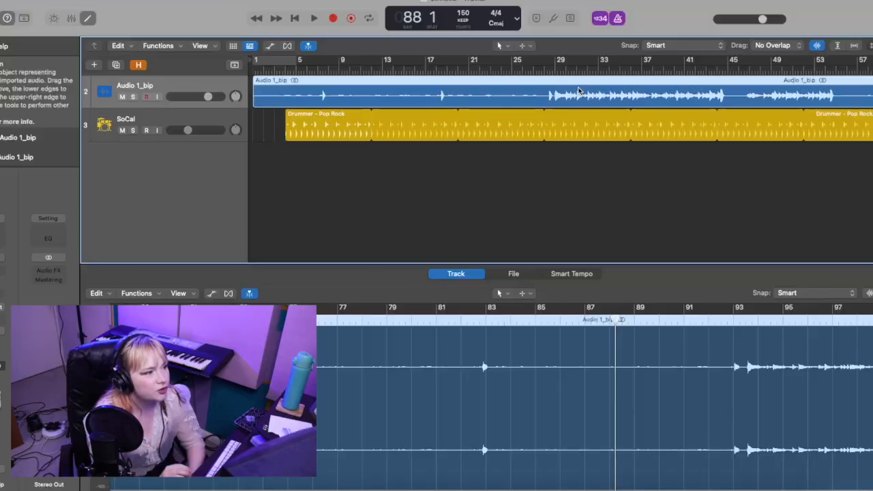
click(281, 70)
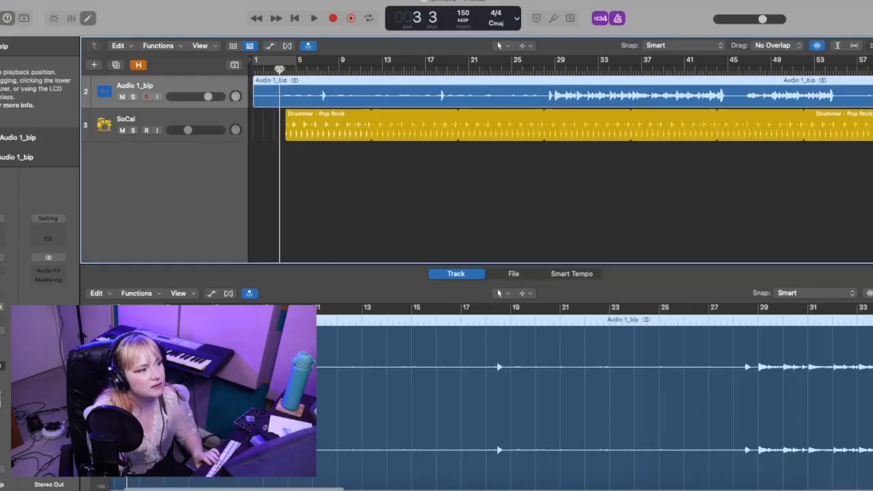
key(space)
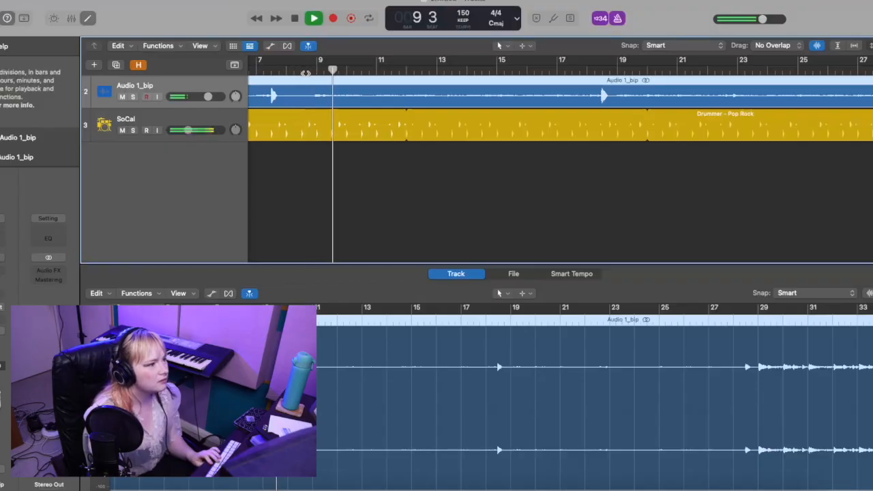
key(space)
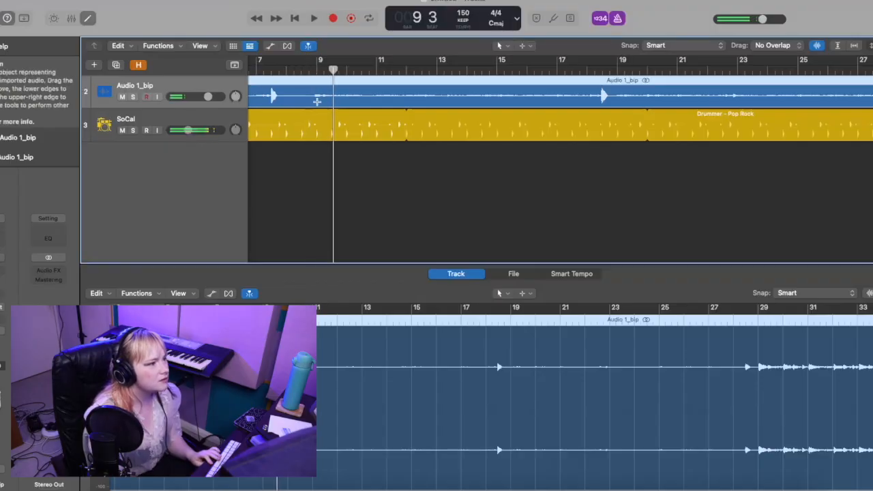
Step: Split the Audio 1_bip region just before bar 9 and play back the cut
click(311, 96)
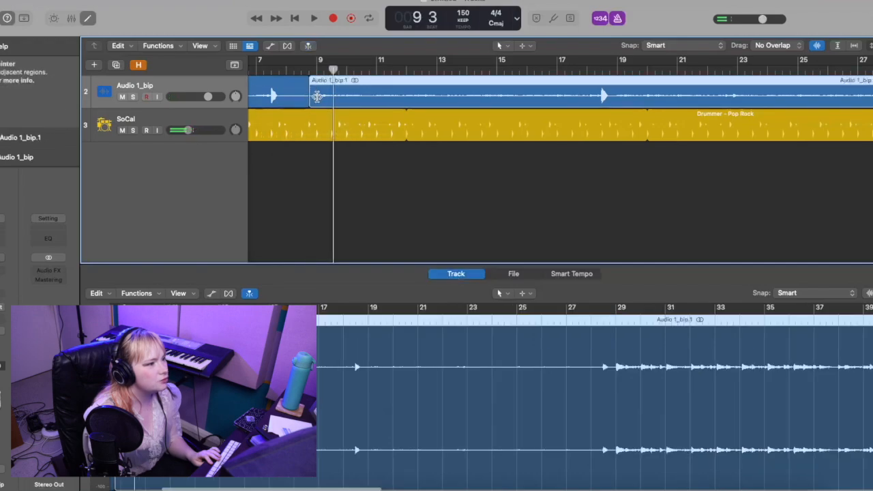
key(space)
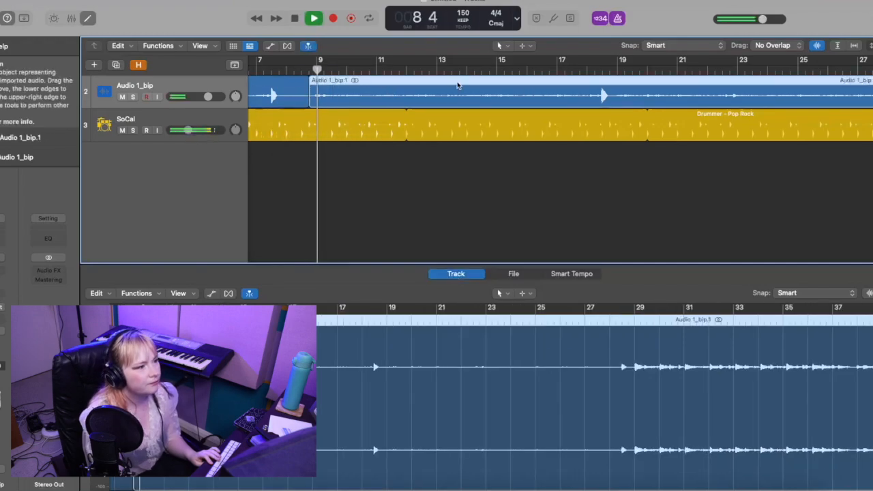
key(space)
key(space)
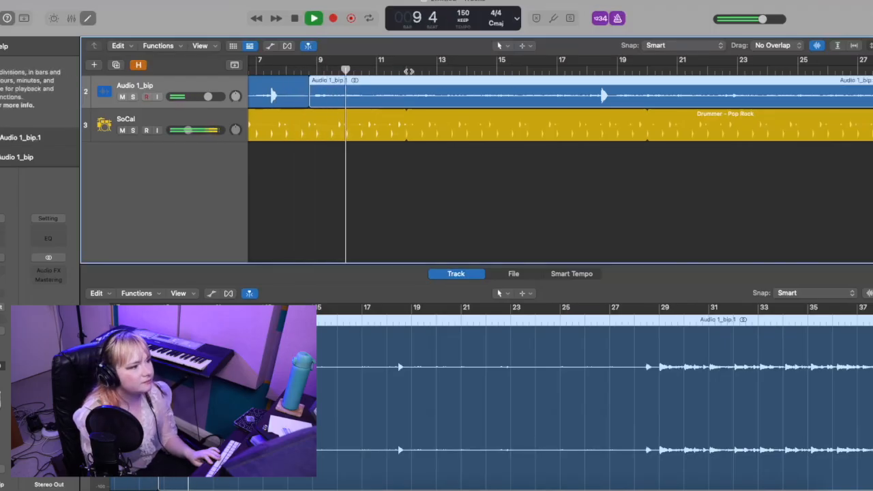
Step: Find the next timing change by ear and split the Audio 1_bip.1 region just before bar 10
key(space)
key(super+Right)
key(super+Right)
scroll(383, 78, left, 3)
click(392, 69)
key(space)
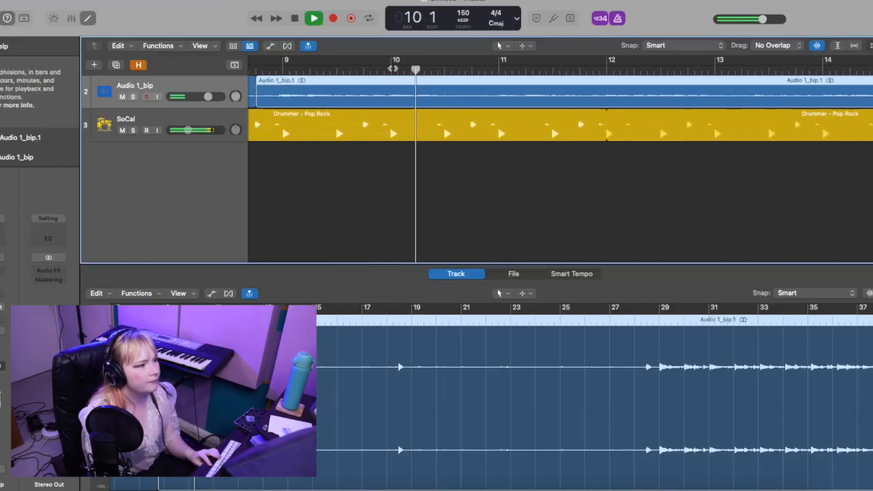
key(space)
click(390, 95)
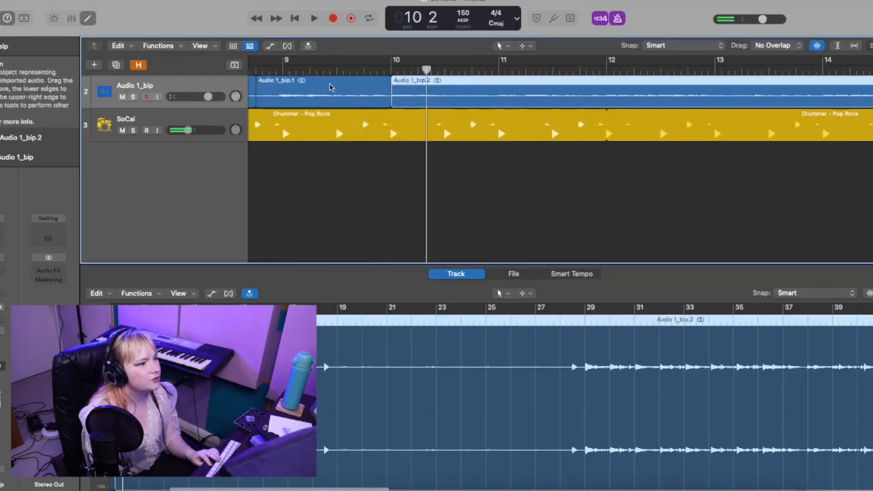
Step: Nudge the short Audio 1_bip.1 region slightly later and audition it from just before bar 9
scroll(317, 72, left, 3)
click(302, 81)
click(309, 70)
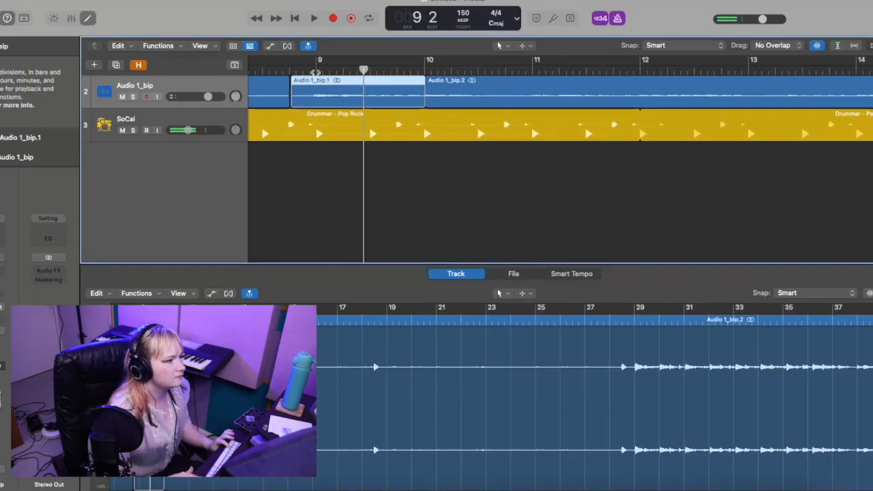
key(space)
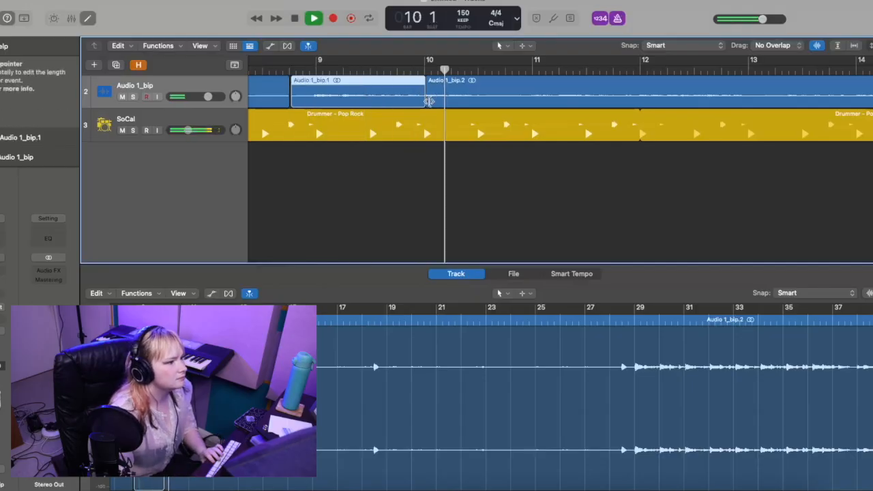
key(space)
Step: Trim the join between Audio 1_bip.1 and Audio 1_bip.2 just before bar 10 and crossfade it
drag(426, 102, 422, 106)
key(super+Right)
key(super+Right)
key(super+Right)
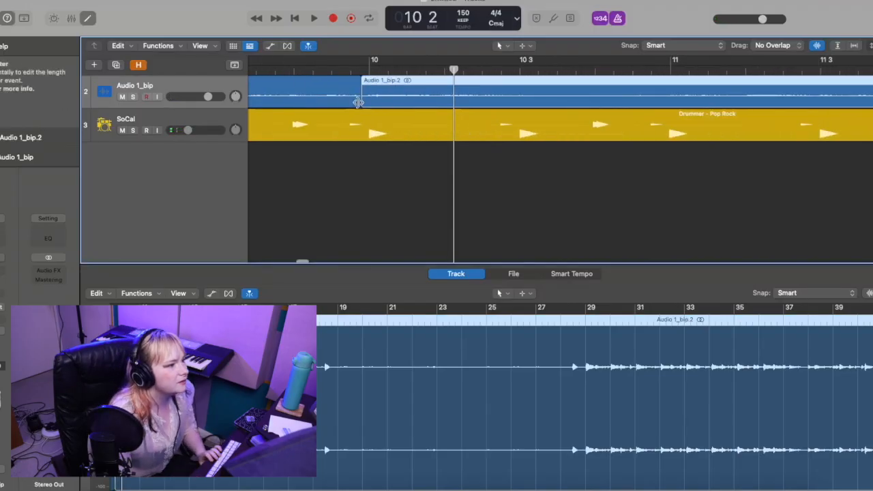
click(362, 77)
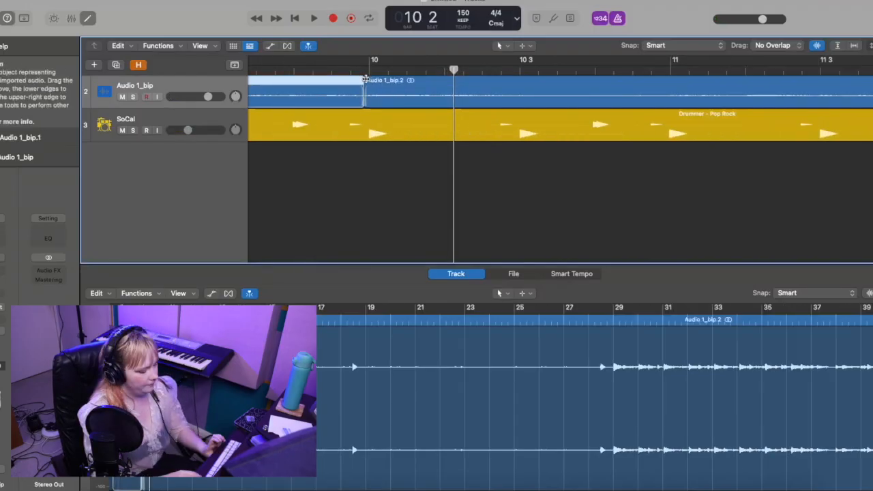
Step: Play back the edited join before bar 10 and listen on through bar 23 for timing drift
key(super+Left)
key(super+Left)
key(super+Left)
key(shift+space)
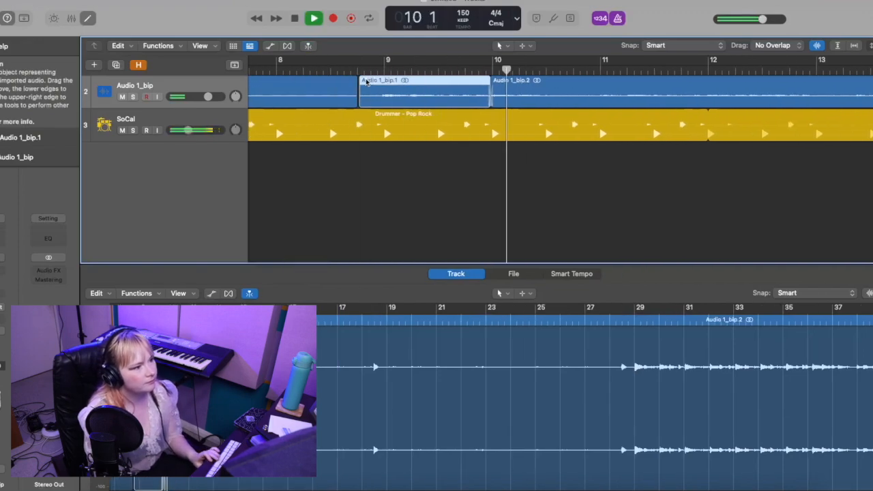
scroll(542, 131, right, 5)
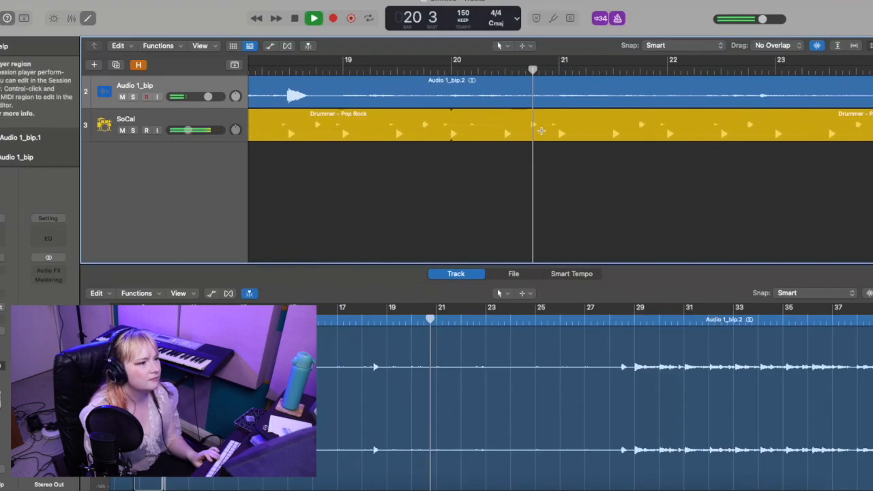
scroll(541, 131, right, 4)
scroll(542, 130, right, 3)
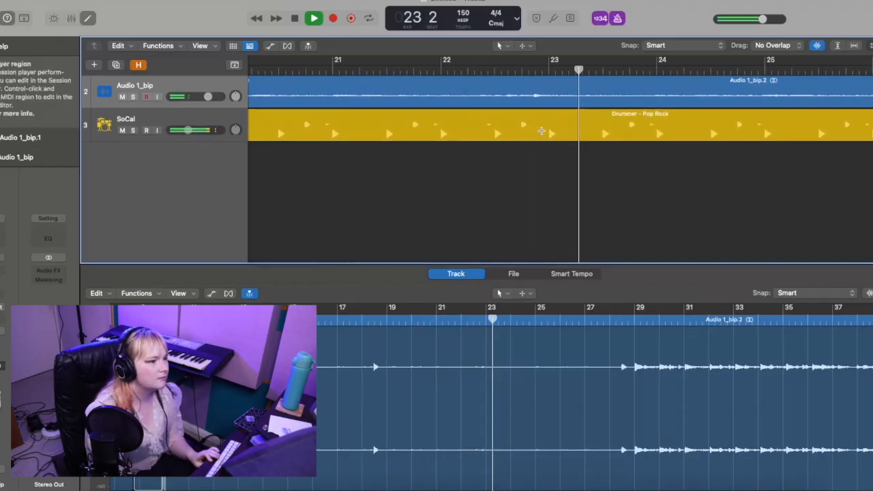
key(space)
Step: Compare the audio with the drums from just before bar 25 through bar 27
scroll(390, 62, left, 2)
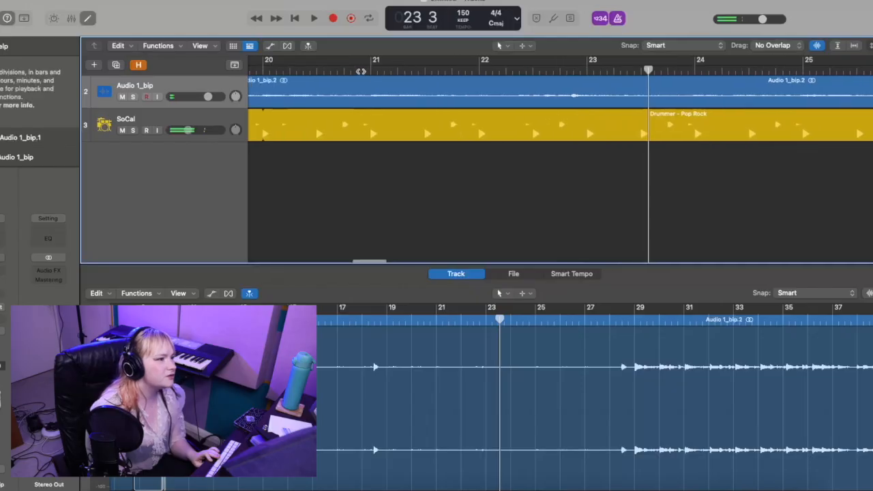
click(371, 68)
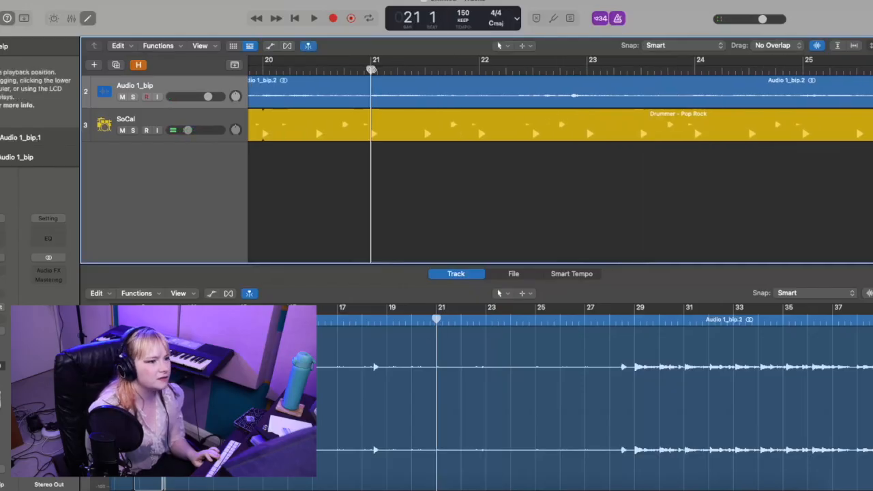
scroll(516, 82, right, 10)
click(460, 69)
key(space)
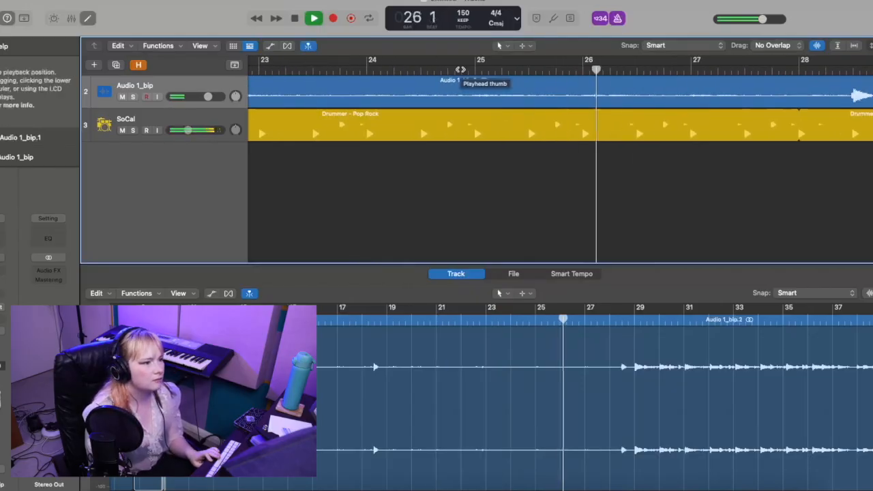
scroll(461, 68, left, 4)
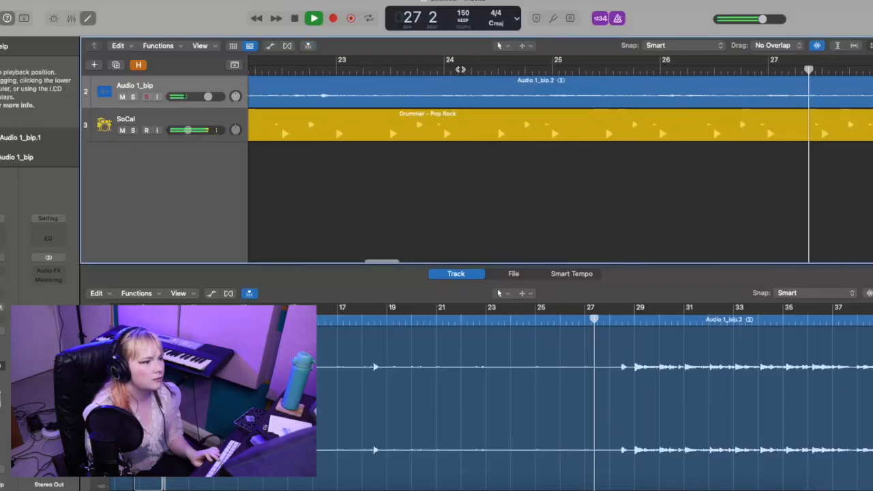
key(space)
Step: Replay the passage around bar 23, and split Audio 1_bip.2 at bars 21 and 23 with a crossfade at bar 21
scroll(461, 69, left, 4)
scroll(416, 69, left, 4)
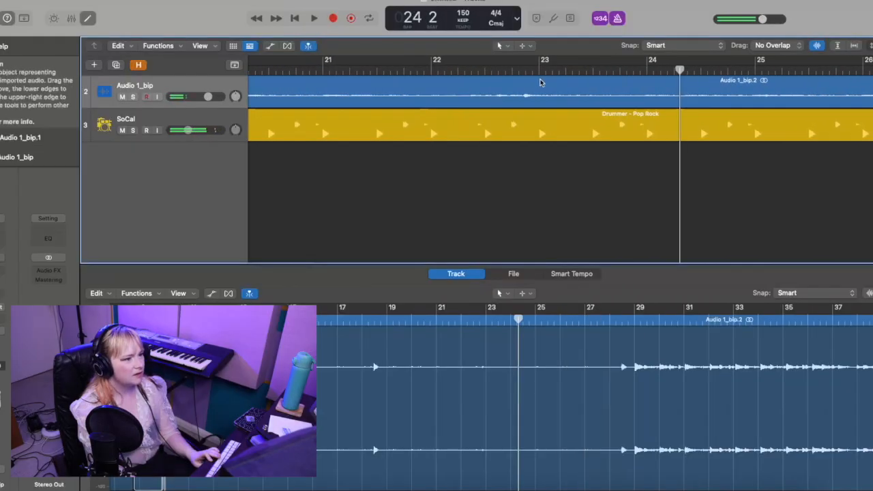
click(532, 70)
key(space)
key(space)
key(space)
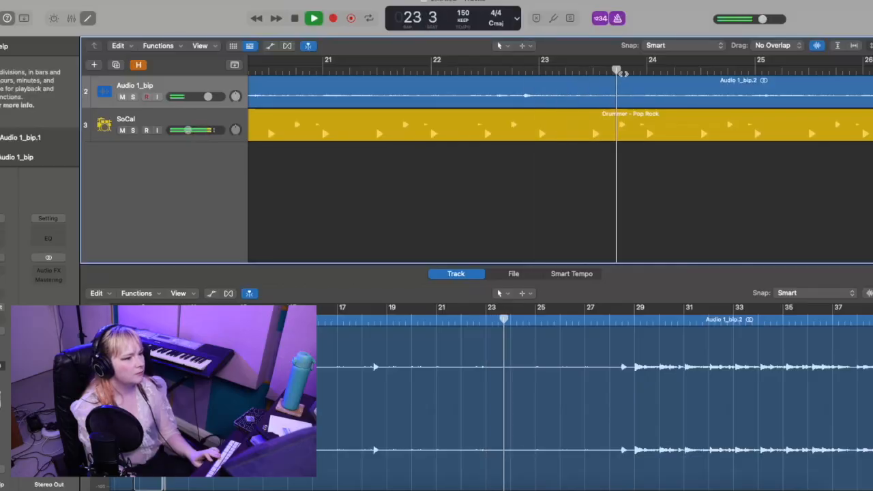
key(space)
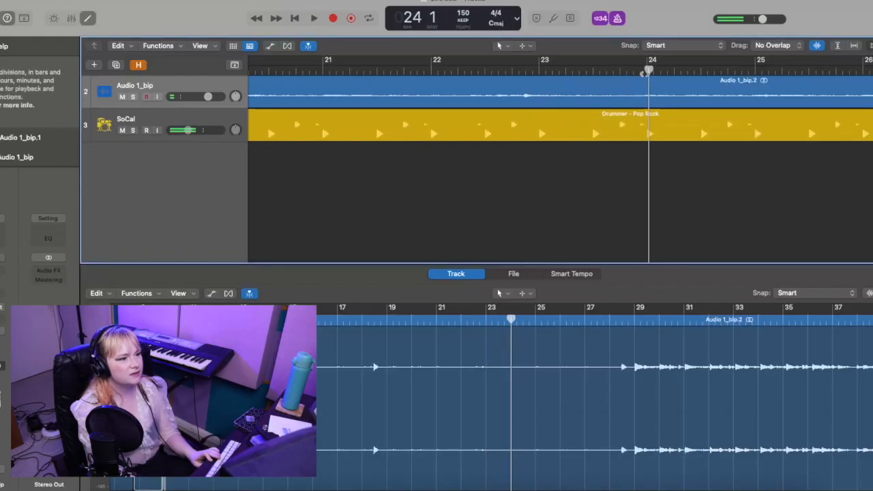
click(538, 71)
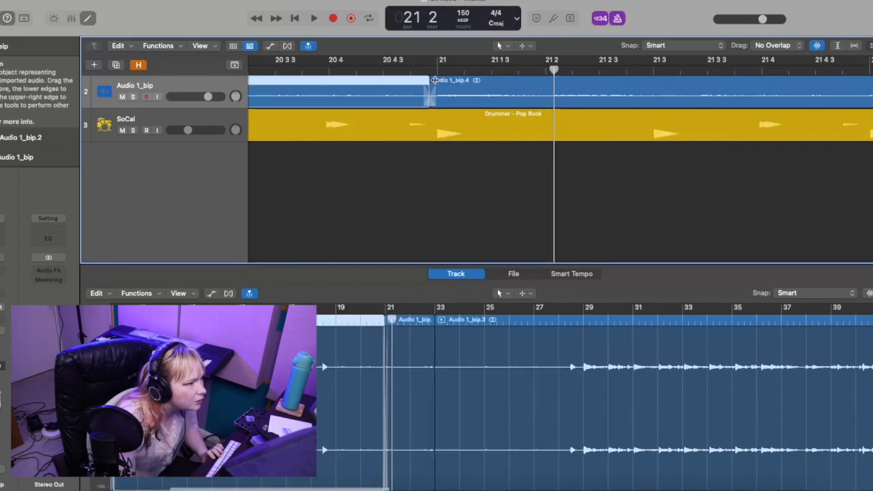
Step: Play back the join at bar 21 and listen up to the cut at bar 23
key(super+Left)
key(super+Left)
key(super+Left)
scroll(435, 83, left, 2)
click(300, 71)
key(space)
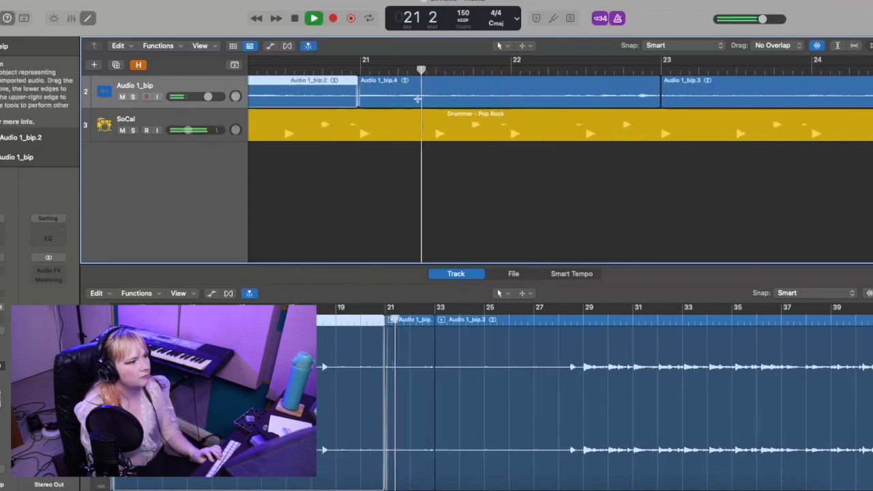
key(space)
key(space)
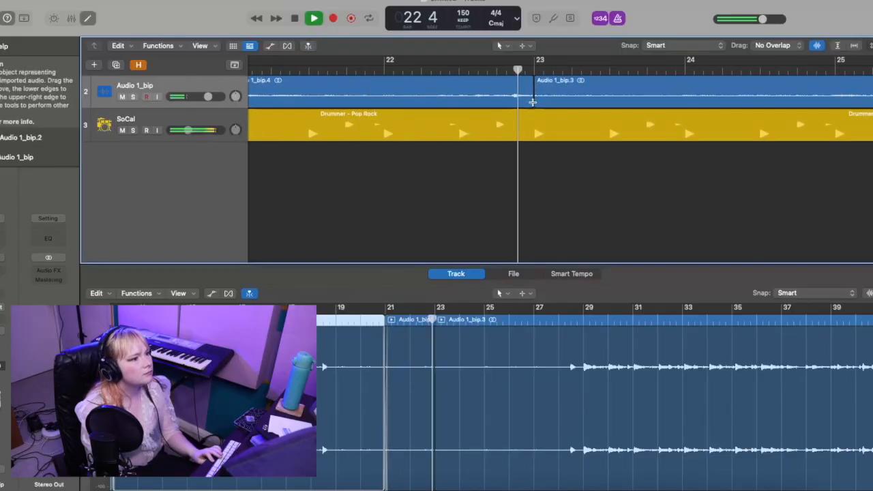
key(space)
Step: Crossfade the join between Audio 1_bip.4 and Audio 1_bip.3 at bar 23 and play on through bar 28
key(super+Right)
key(super+Right)
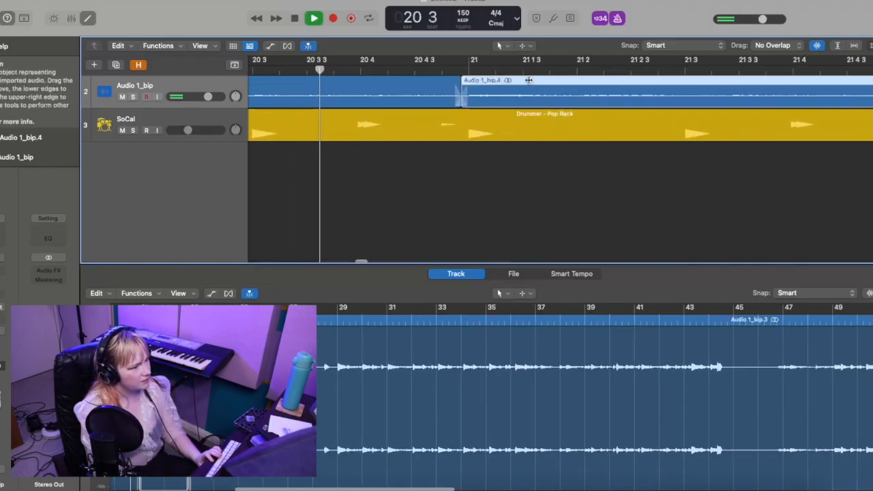
key(super+Left)
key(super+Left)
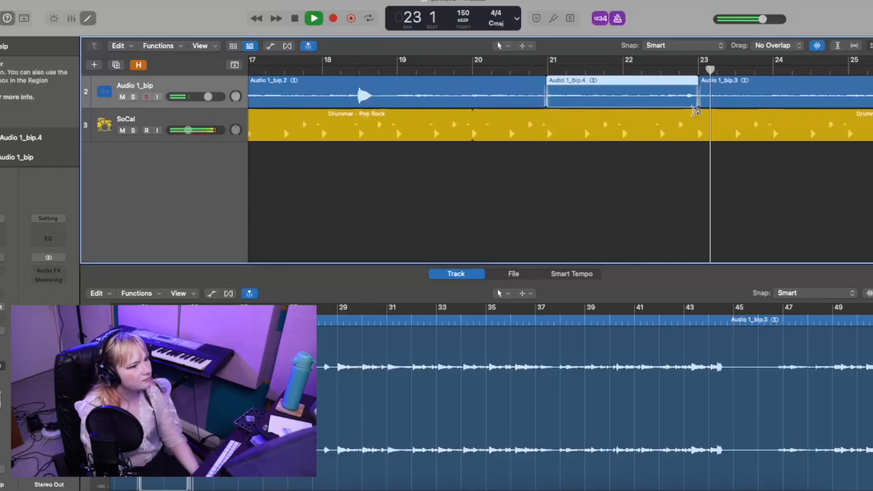
scroll(695, 111, right, 5)
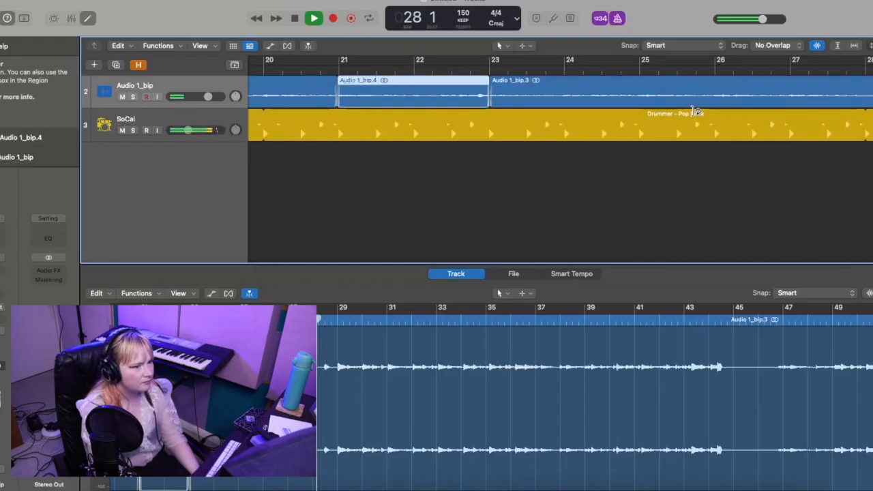
key(space)
Step: Split the Audio 1_bip.3 region at bar 29 and play back the cut through bar 31
click(480, 70)
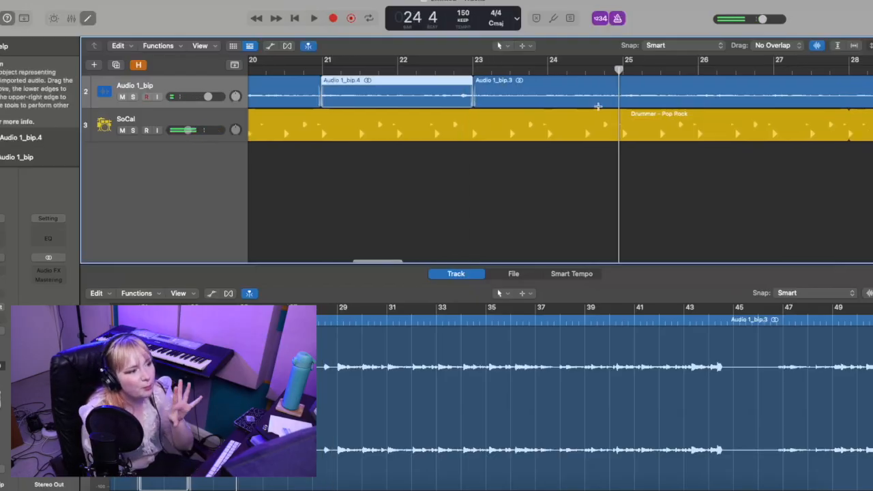
scroll(598, 106, right, 1)
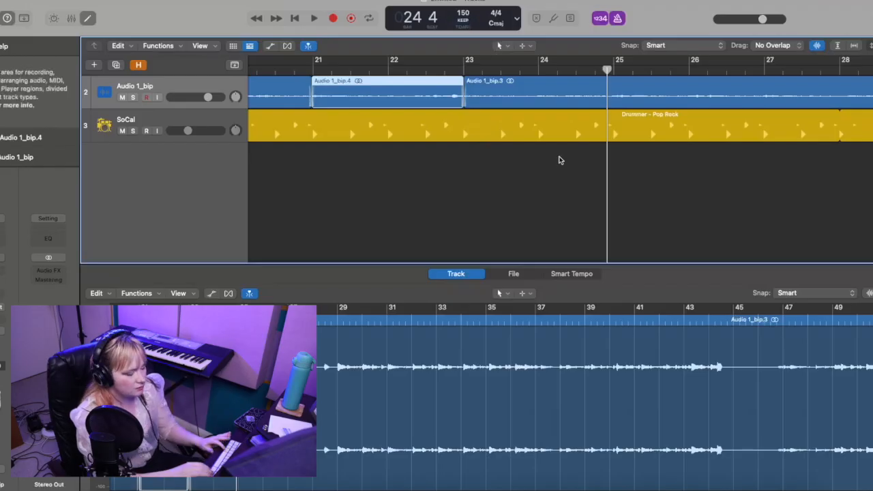
key(super+Left)
key(super+Left)
key(super+Left)
key(super+Left)
key(super+Left)
click(427, 71)
click(421, 71)
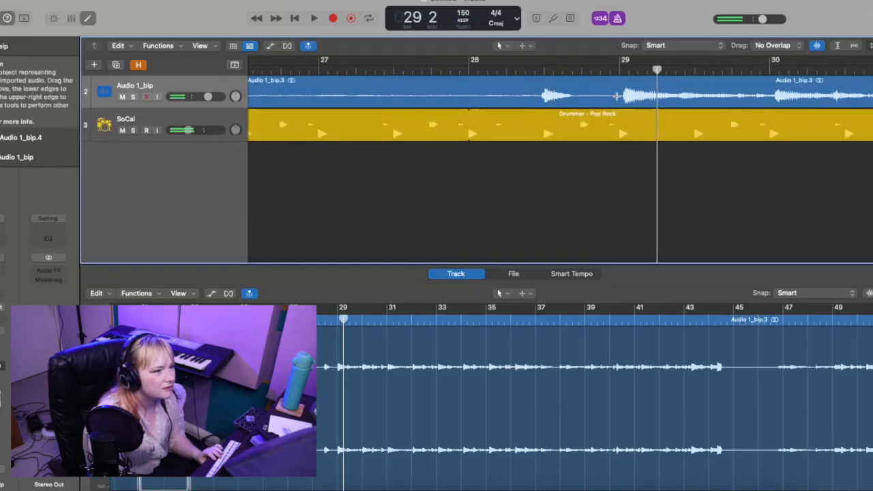
double_click(619, 98)
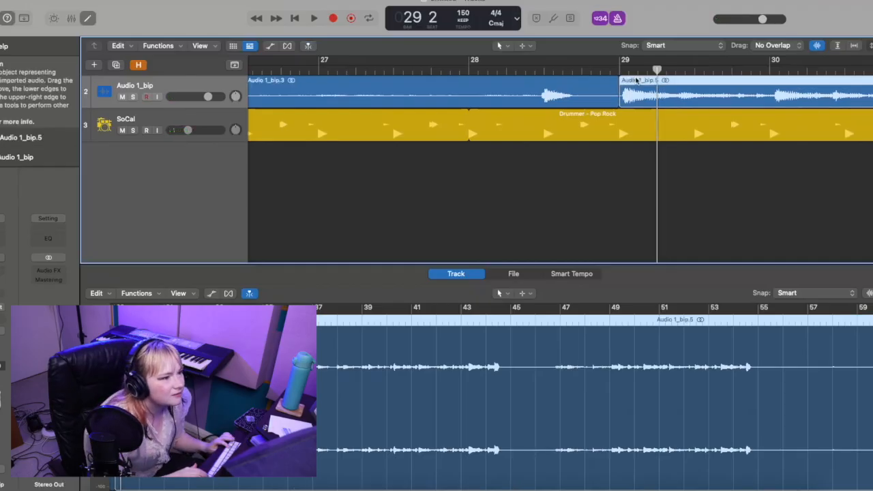
key(space)
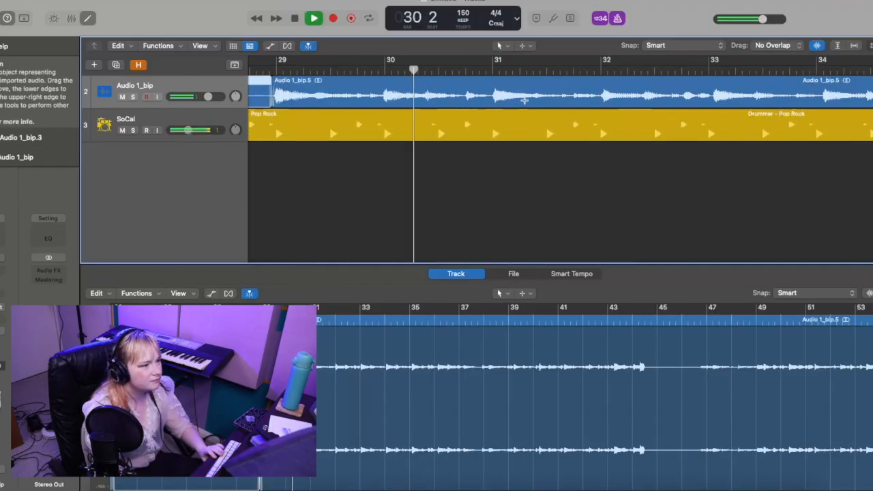
key(space)
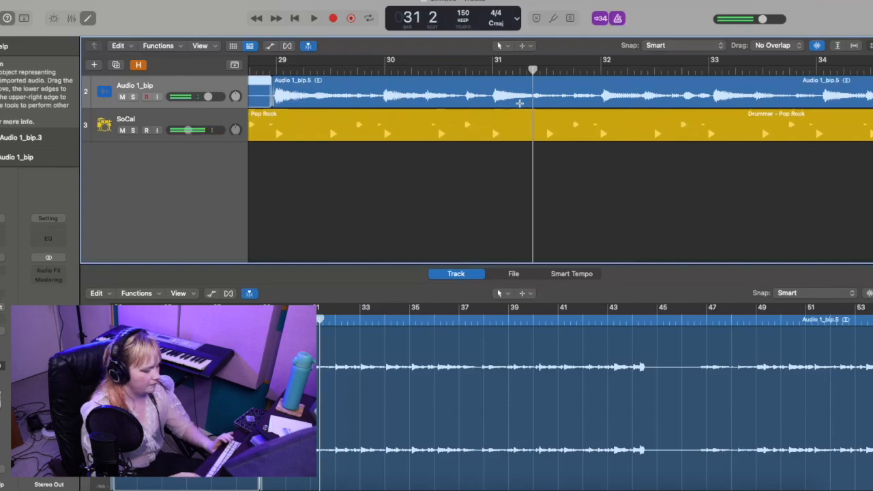
Step: Cut the audio between bars 31 and 33 into two short regions and crossfade their joins
key(super+Right)
drag(841, 81, 757, 81)
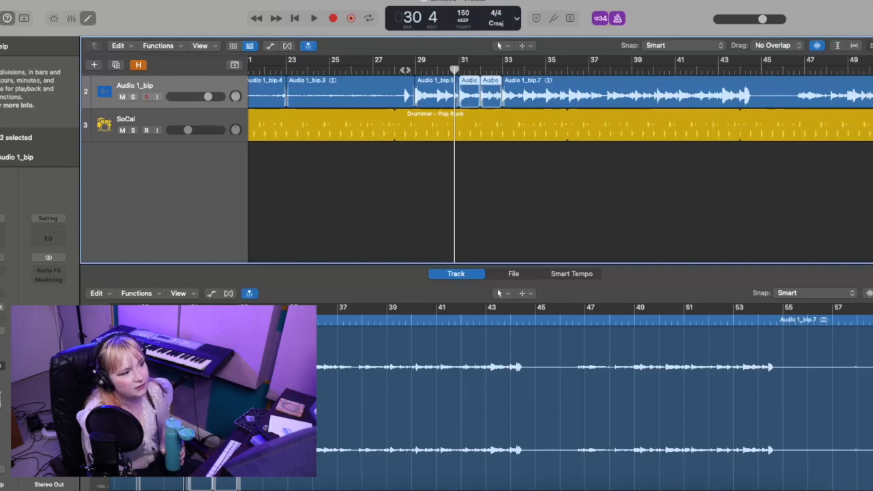
Step: Play back the crossfaded audio regions from just before bar 29 past bar 32
click(409, 71)
key(space)
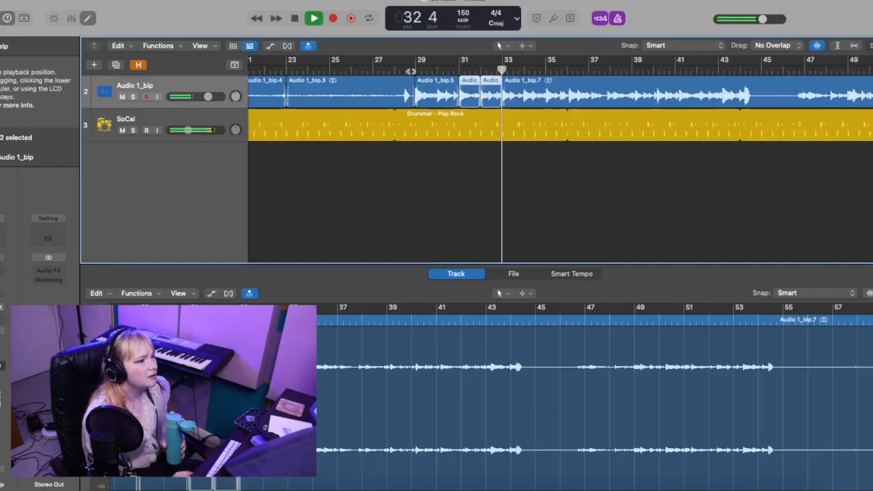
key(space)
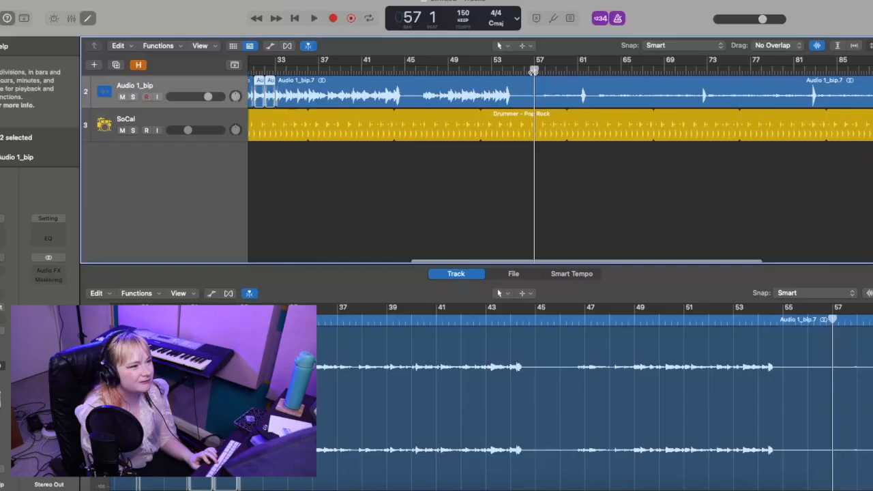
Step: Play back through bar 58 and split the Audio 1_bip.7 region at beat 4 of bar 57
key(space)
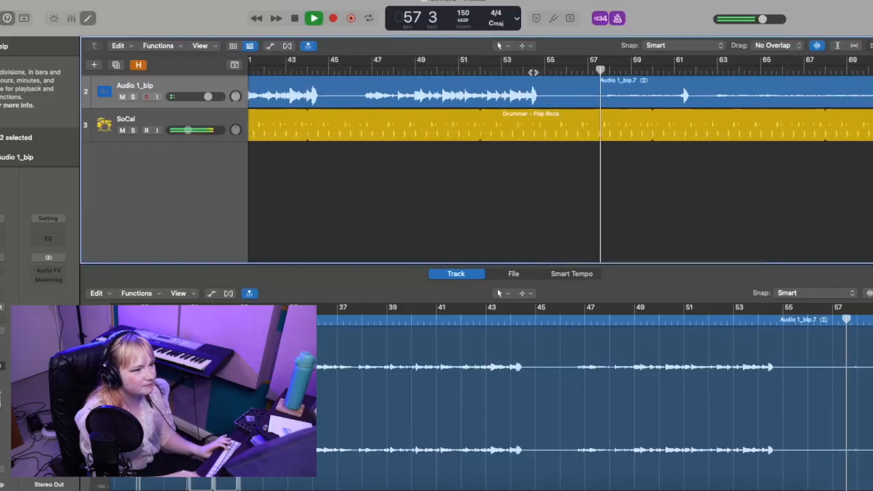
key(space)
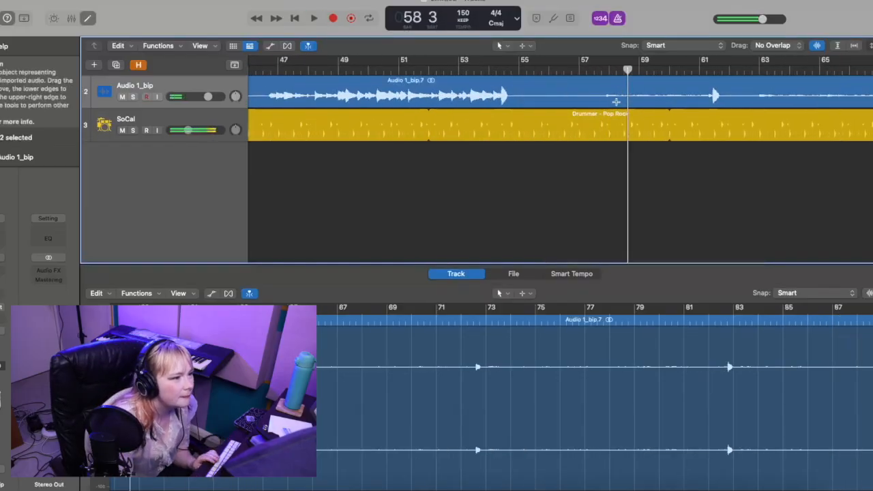
click(603, 98)
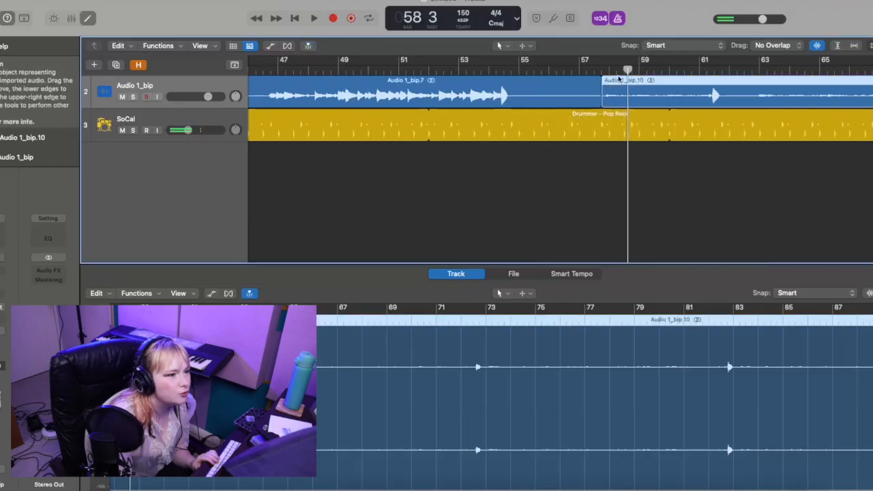
scroll(610, 96, right, 3)
drag(556, 85, 571, 85)
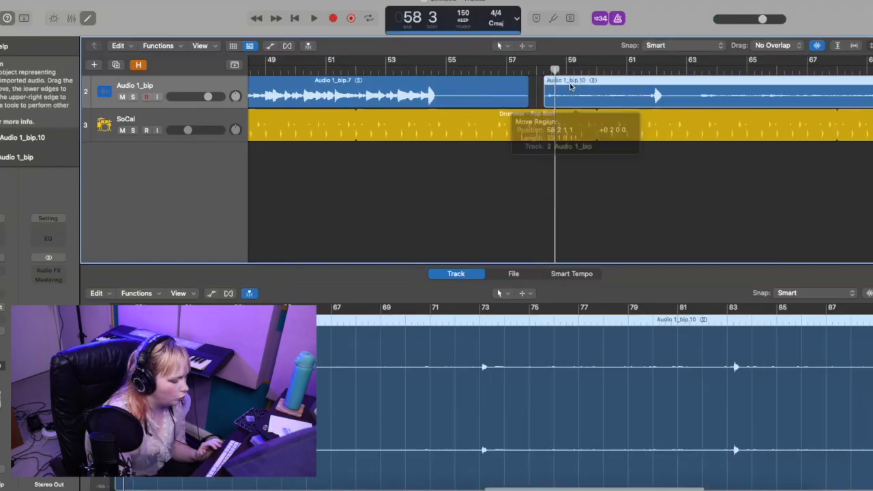
key(super+z)
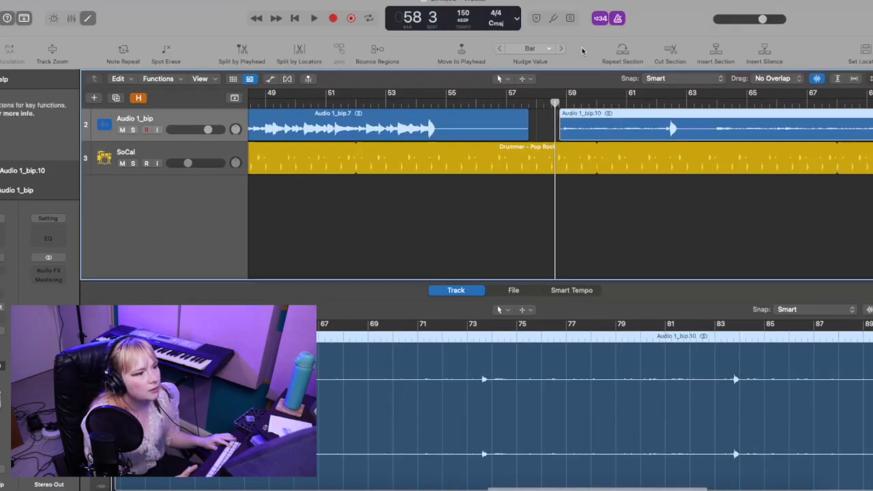
Step: Nudge the Audio 1_bip.10 region two bars later and set the nudge value to Tick
key(alt+Right)
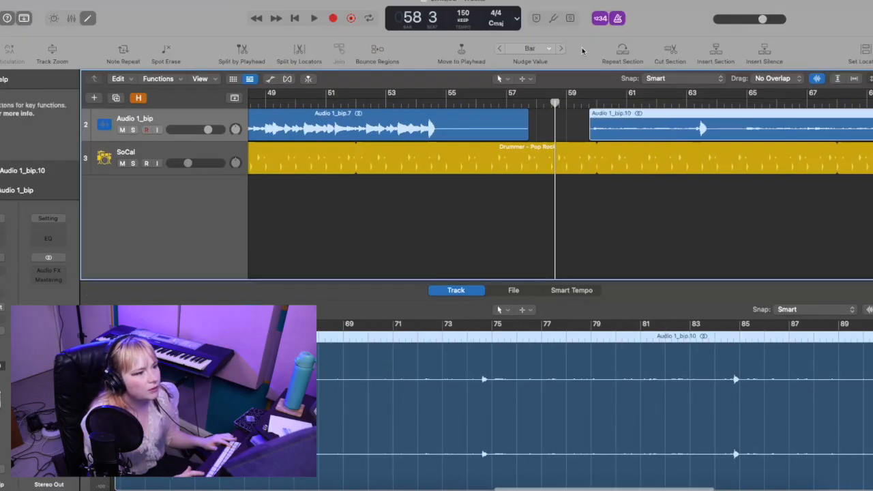
click(529, 49)
click(539, 109)
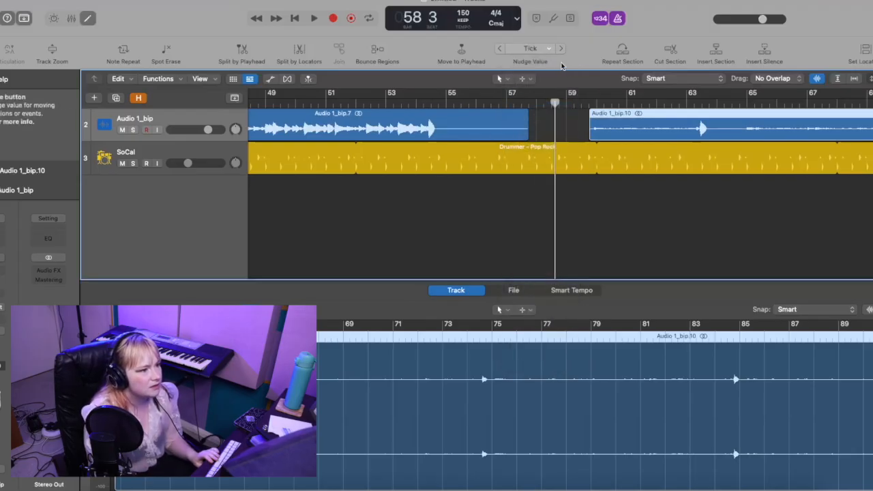
Step: Play back the moved Audio 1_bip.10 region through bar 63 and split it at bar 65
key(super+Right)
click(590, 104)
key(space)
key(space)
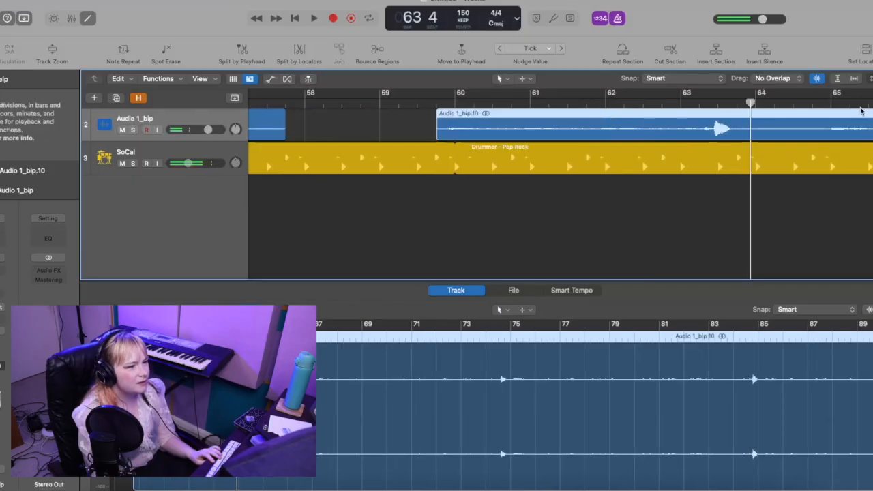
click(825, 133)
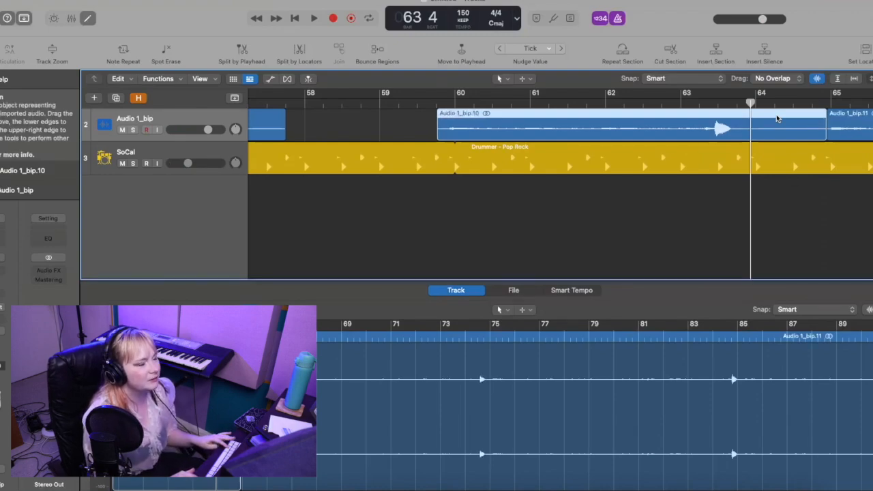
Step: Play back Audio 1_bip.10 from its start and split the region at bar 63
click(431, 103)
key(space)
click(430, 103)
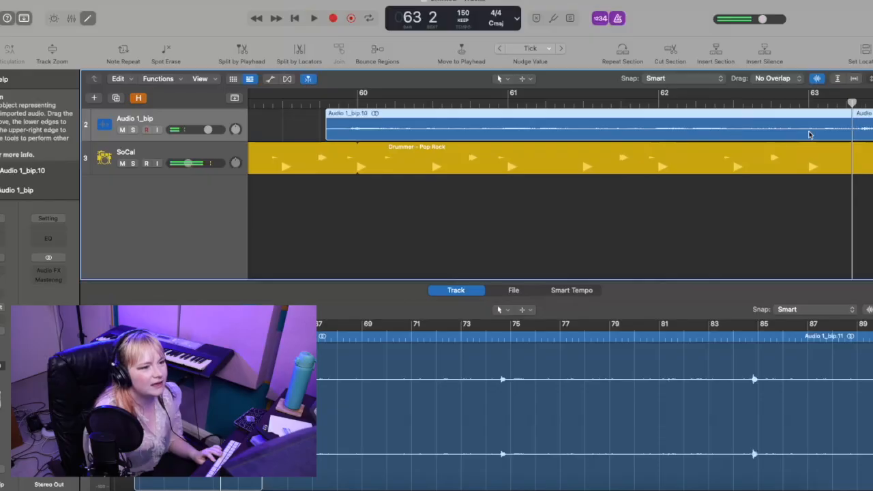
super+click(807, 126)
super+double_click(806, 125)
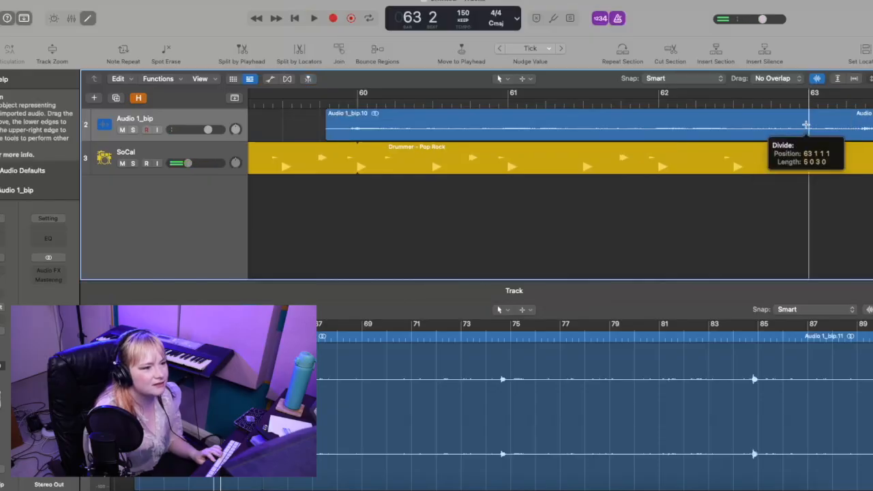
Step: Play back bar 62 and crossfade the join at bar 63 between Audio 1_bip.10 and Audio 1_bip.12
click(729, 121)
key(space)
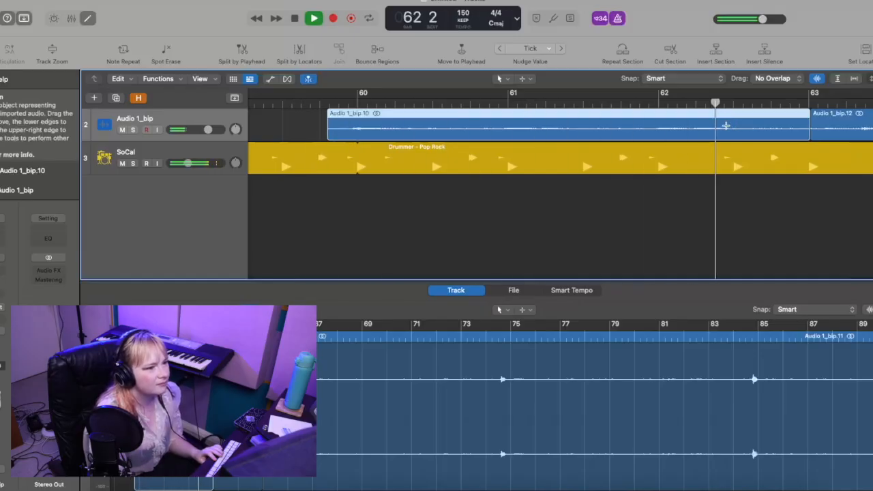
key(space)
drag(811, 135, 808, 114)
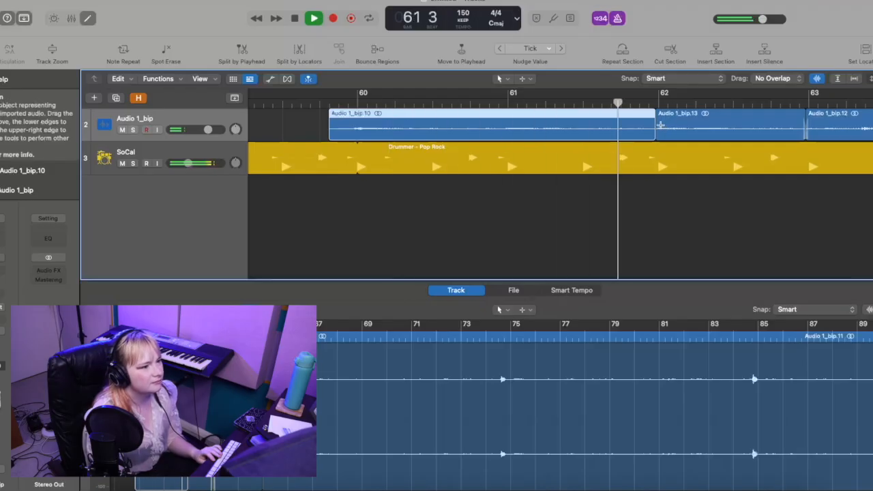
Step: Crossfade the join between Audio 1_bip.10 and Audio 1_bip.13 at bar 62 and continue playback
key(space)
drag(656, 134, 655, 137)
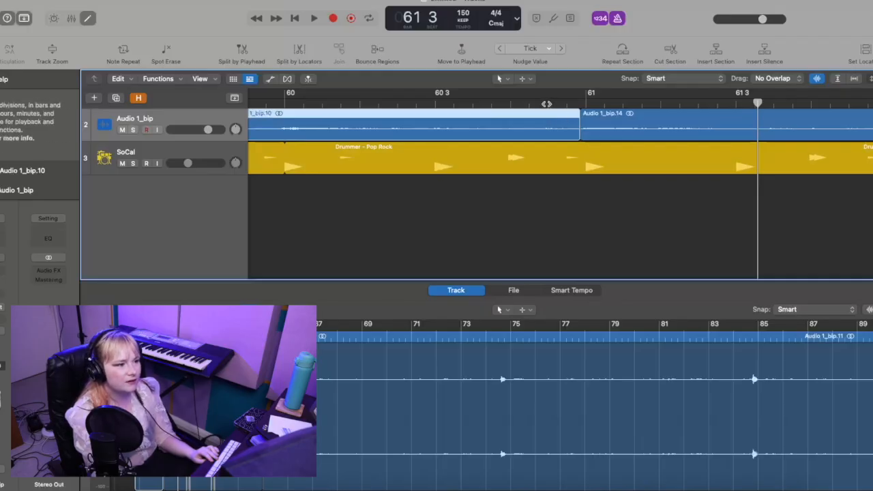
key(space)
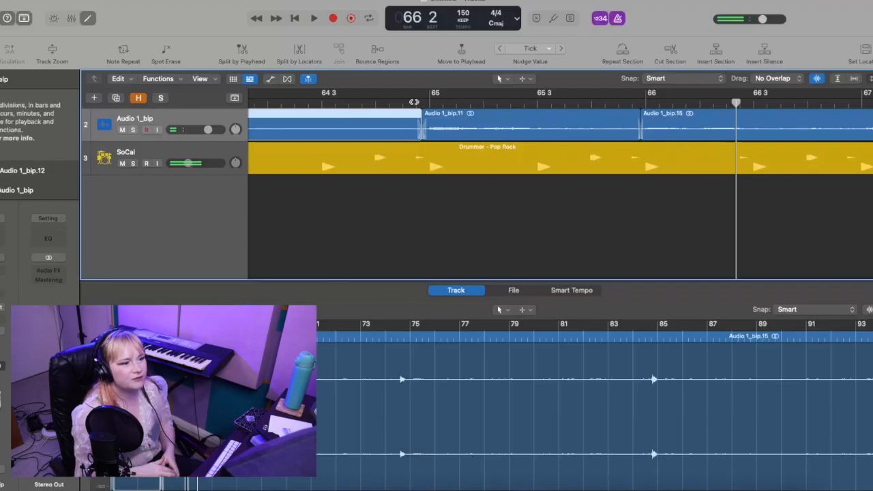
Step: Play back the join between Audio 1_bip.12 and Audio 1_bip.11 at bar 65 together with the drums
click(410, 104)
key(space)
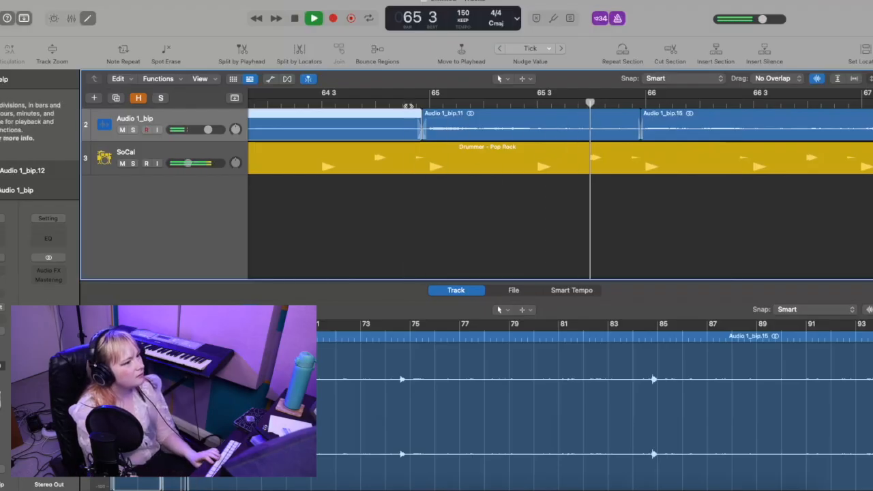
key(space)
Step: Solo the Audio 1_bip track, replay the join at bar 65 without the drums, and turn solo off
key(s)
click(408, 106)
key(space)
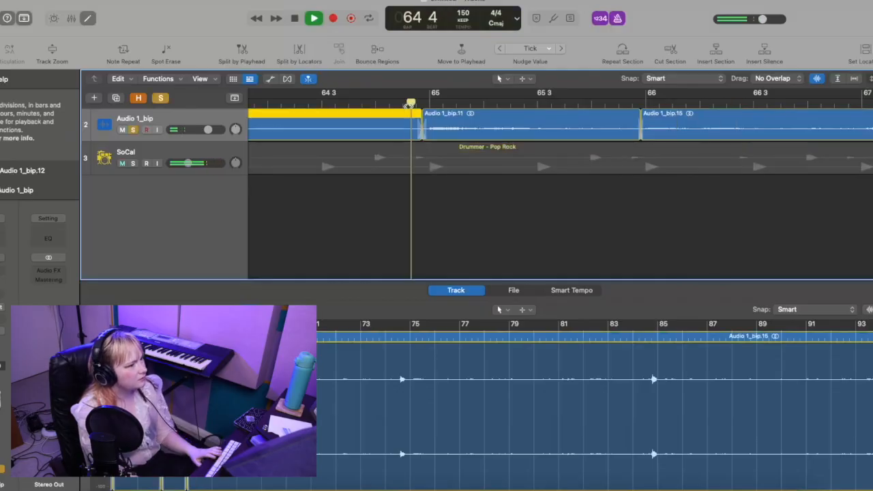
key(space)
click(409, 106)
key(space)
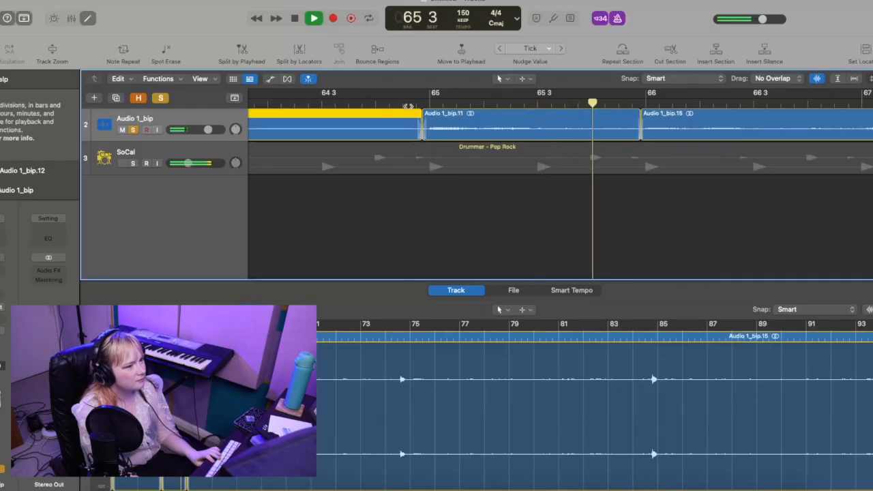
key(space)
key(s)
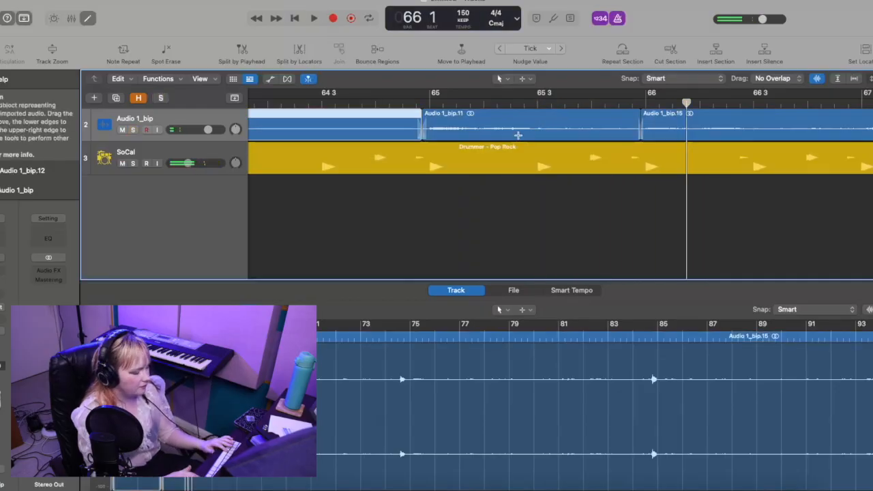
Step: Shift the crossfaded join between Audio 1_bip.12 and Audio 1_bip.11 slightly later, just before bar 65
key(super+Right)
key(super+Right)
key(super+Right)
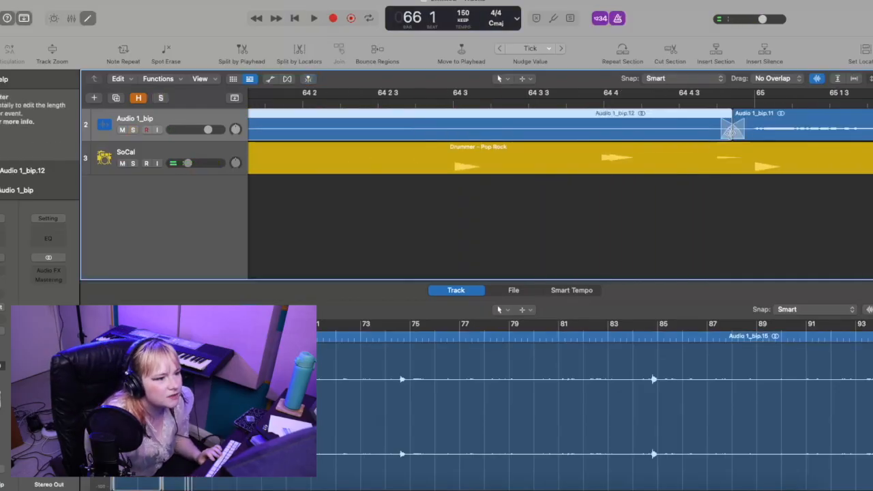
drag(730, 133, 742, 133)
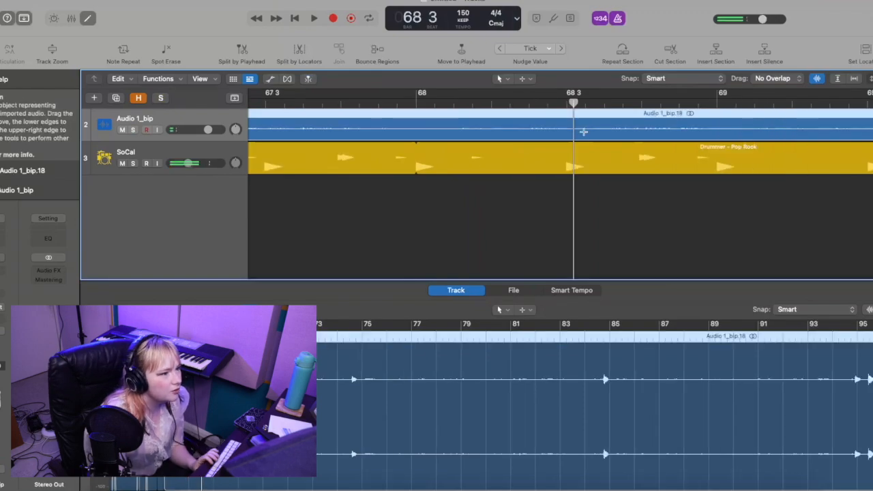
Step: Shift the crossfaded join between Audio 1_bip.18 and Audio 1_bip.19 slightly earlier, ahead of bar 69
scroll(584, 133, left, 1)
scroll(672, 155, left, 1)
key(super+Left)
key(super+Left)
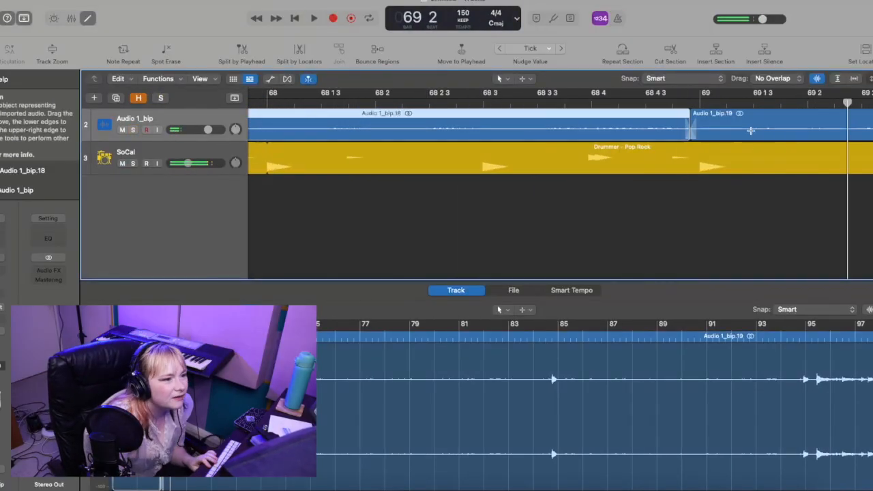
drag(691, 137, 657, 137)
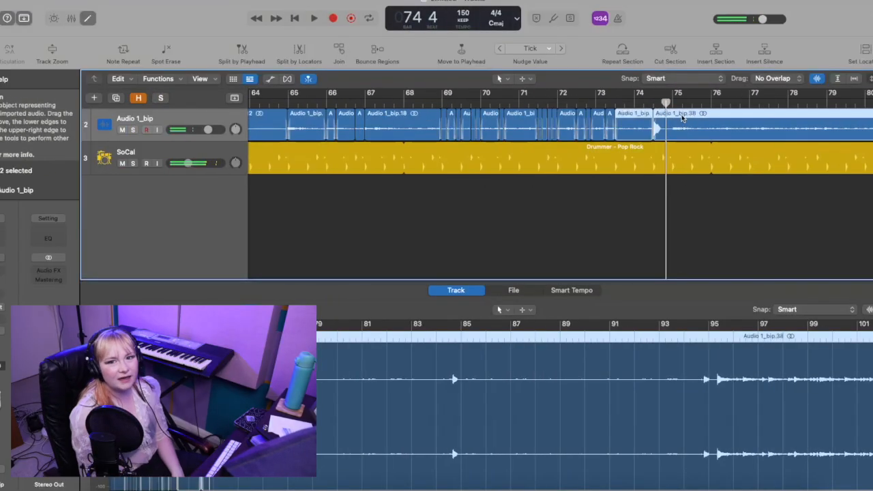
Step: Play back the edited regions from bar 63 through bar 74
scroll(654, 112, left, 5)
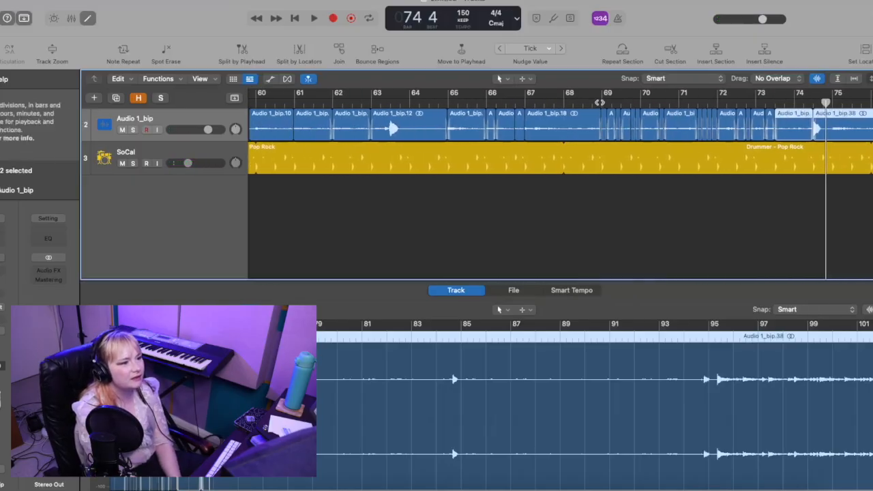
click(403, 103)
key(space)
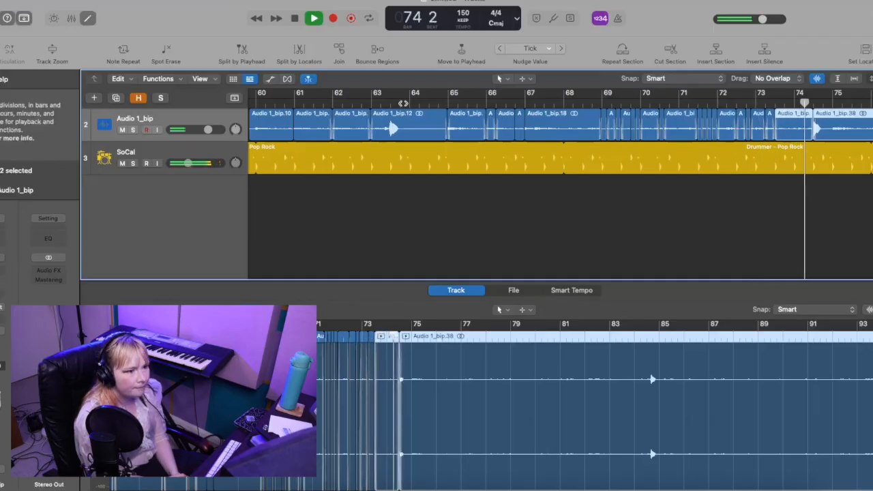
key(space)
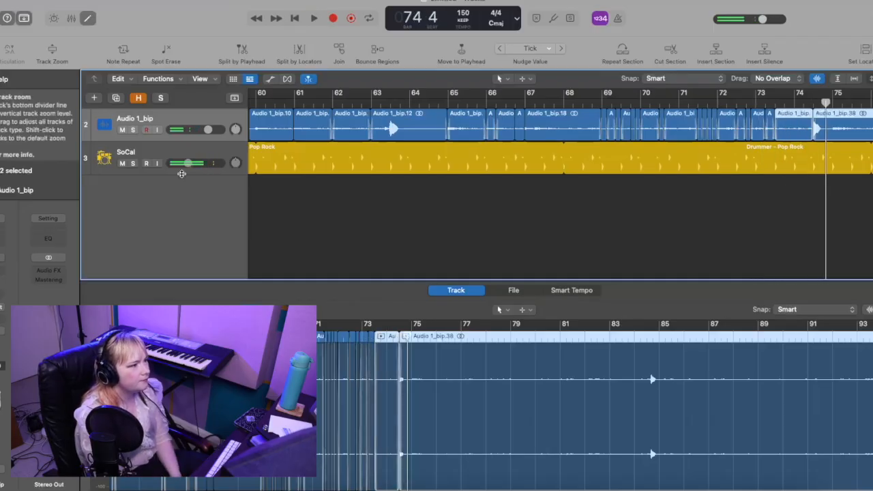
Step: Play back the track's opening edits from just before bar 9 on past bar 17
scroll(437, 126, left, 20)
click(455, 103)
key(space)
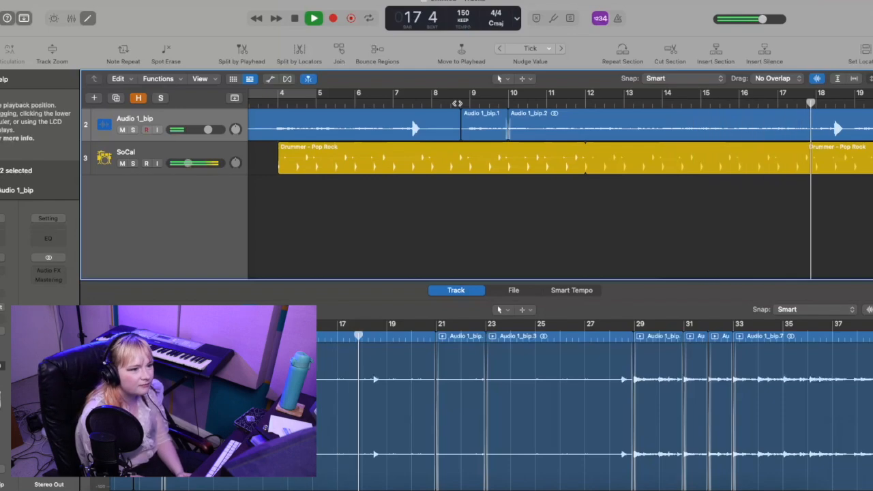
key(space)
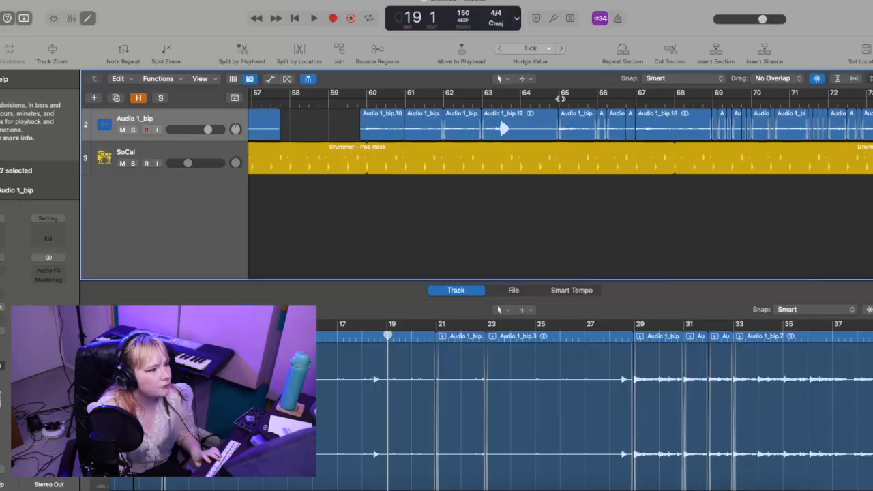
Step: Play back the densely cut section from the end of bar 64 through bar 74
click(552, 100)
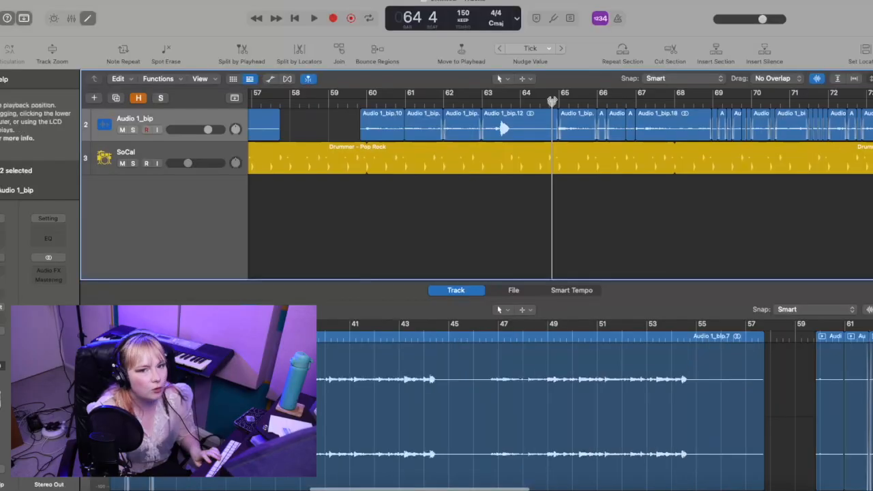
key(space)
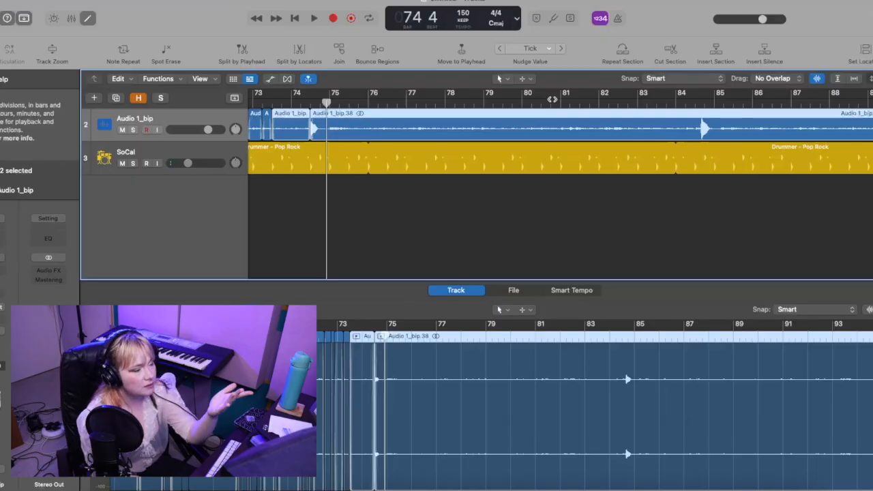
scroll(552, 99, left, 5)
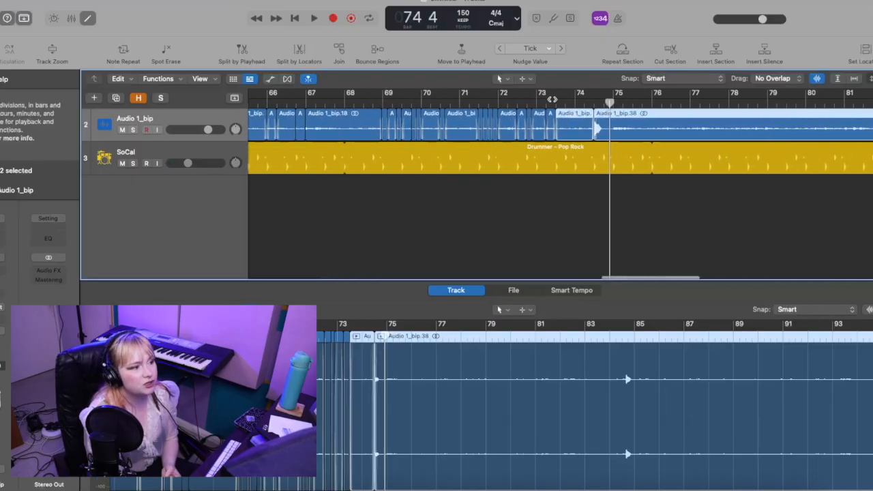